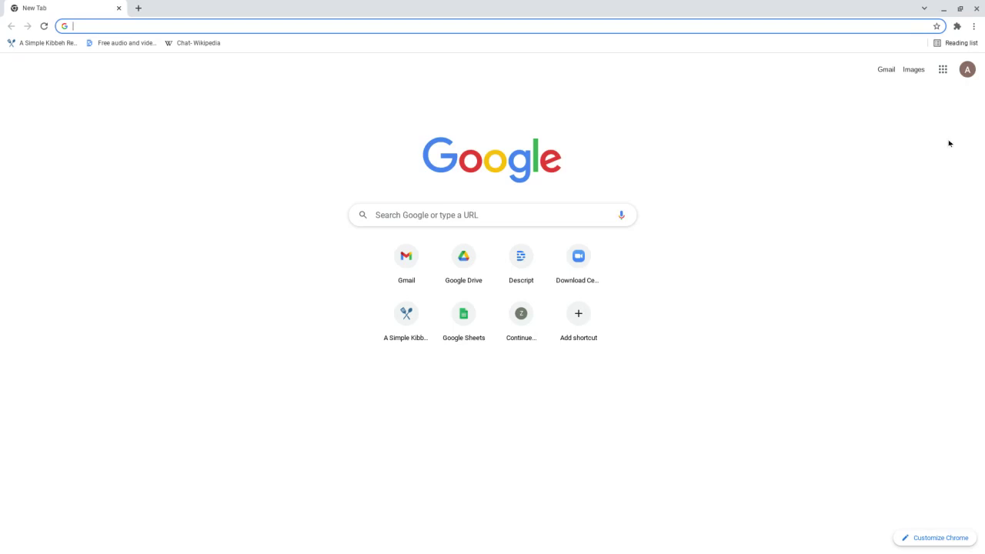
Step: From the Chrome profile menu, add another Google account and dismiss the introduction notice
{"action": "left_click", "coordinate": [968, 75]}
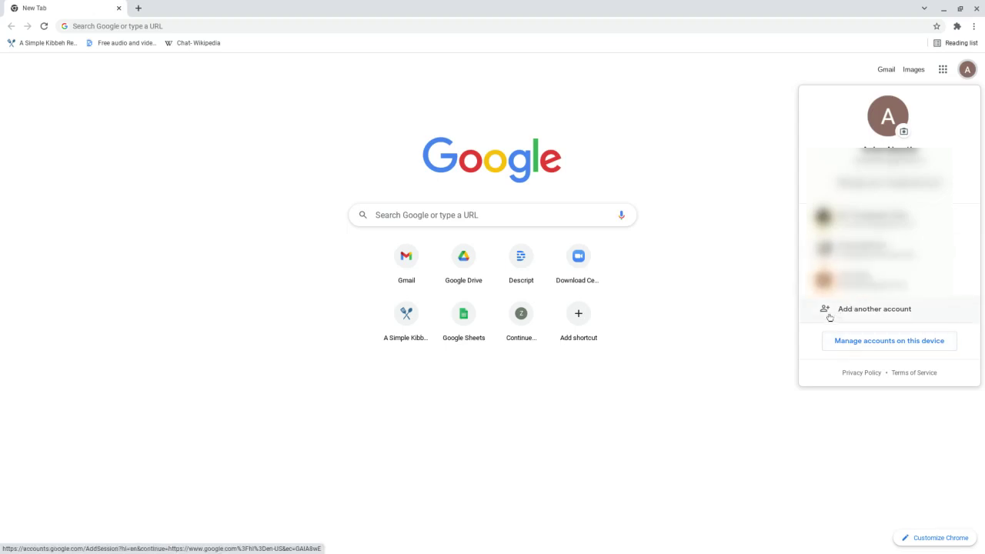
{"action": "left_click", "coordinate": [880, 317]}
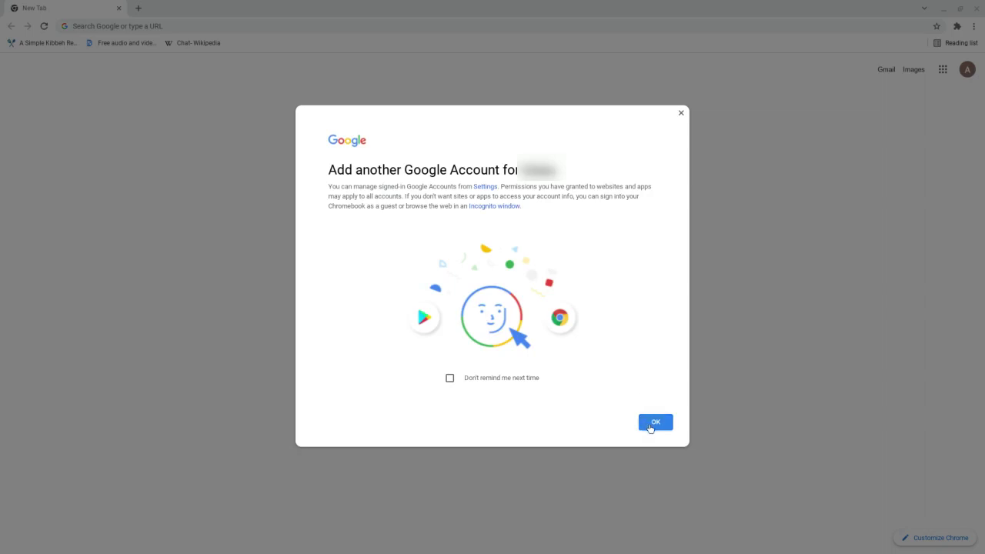
{"action": "left_click", "coordinate": [650, 428]}
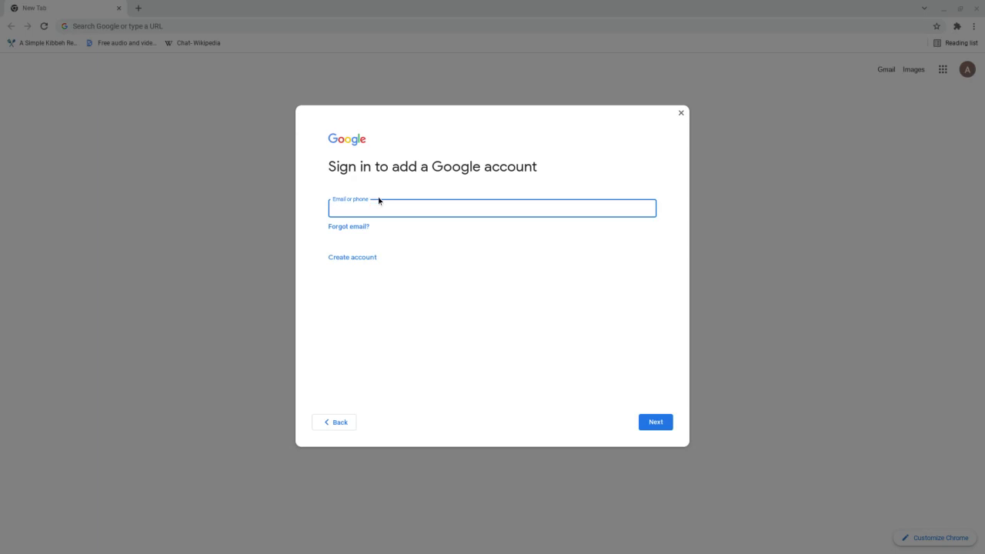
Step: Start a brand new Google account and enter the first and last name
{"action": "left_click", "coordinate": [349, 262]}
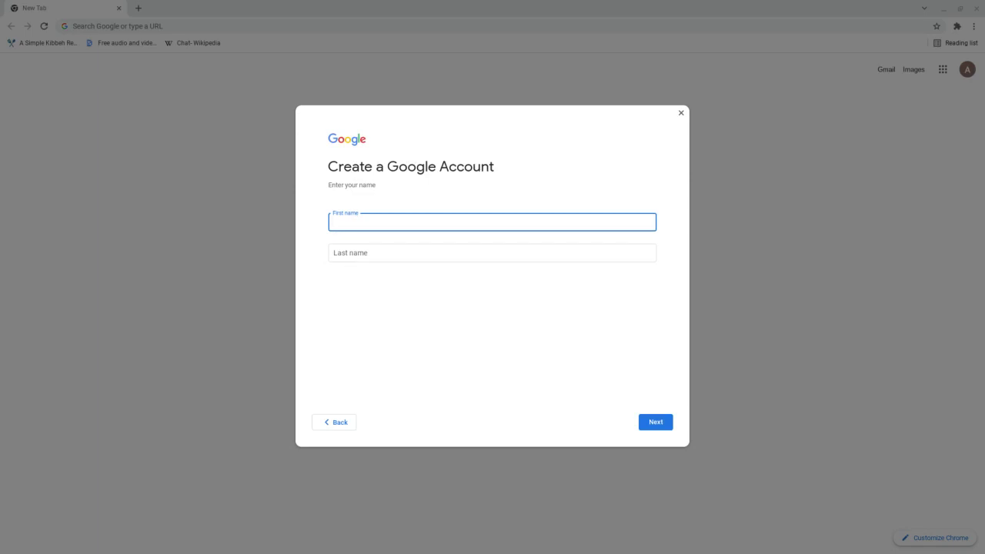
{"action": "type", "text": "Jane"}
{"action": "left_click", "coordinate": [341, 257]}
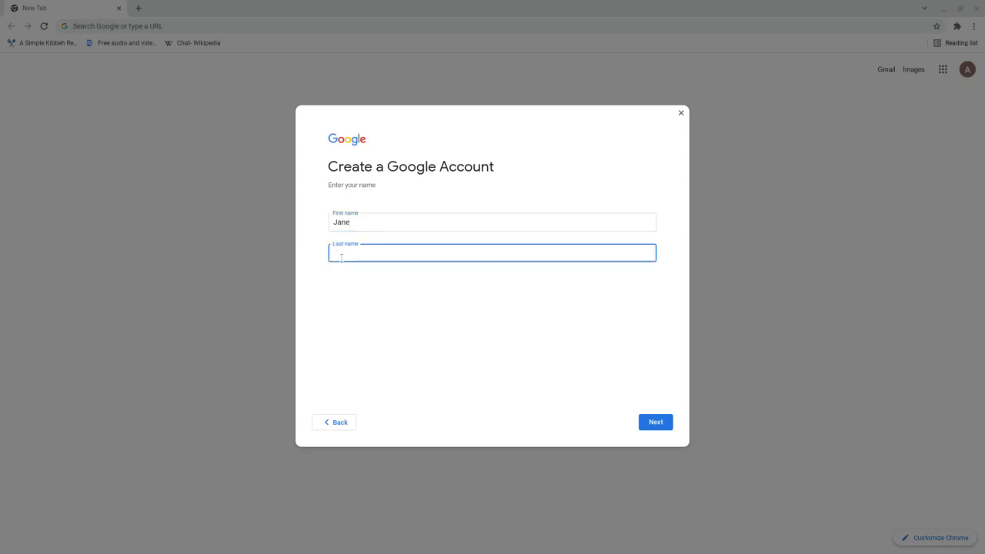
{"action": "type", "text": "Po"}
{"action": "type", "text": "e"}
{"action": "left_click", "coordinate": [658, 421]}
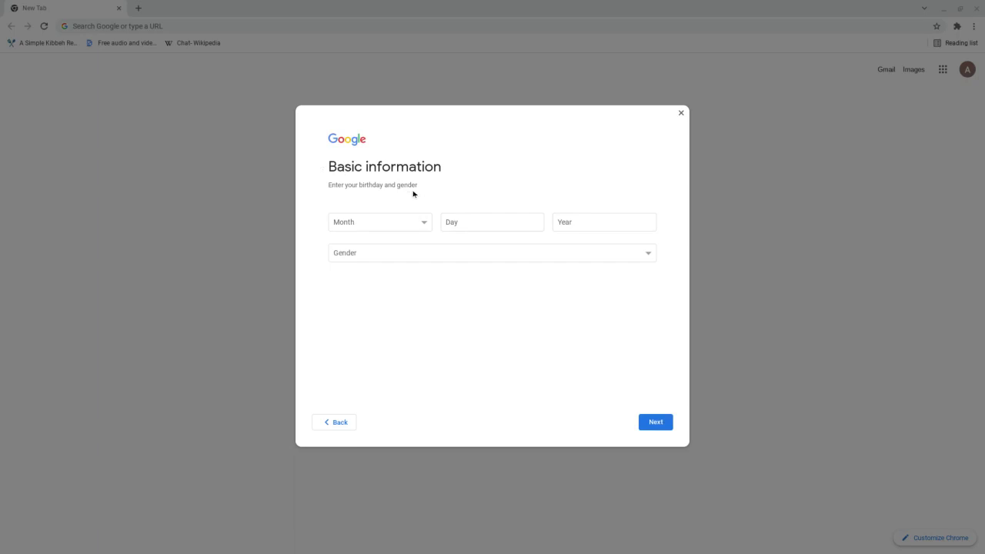
Step: Set the birthday to January 1, 1980 and the gender to Rather not say
{"action": "left_click", "coordinate": [363, 226]}
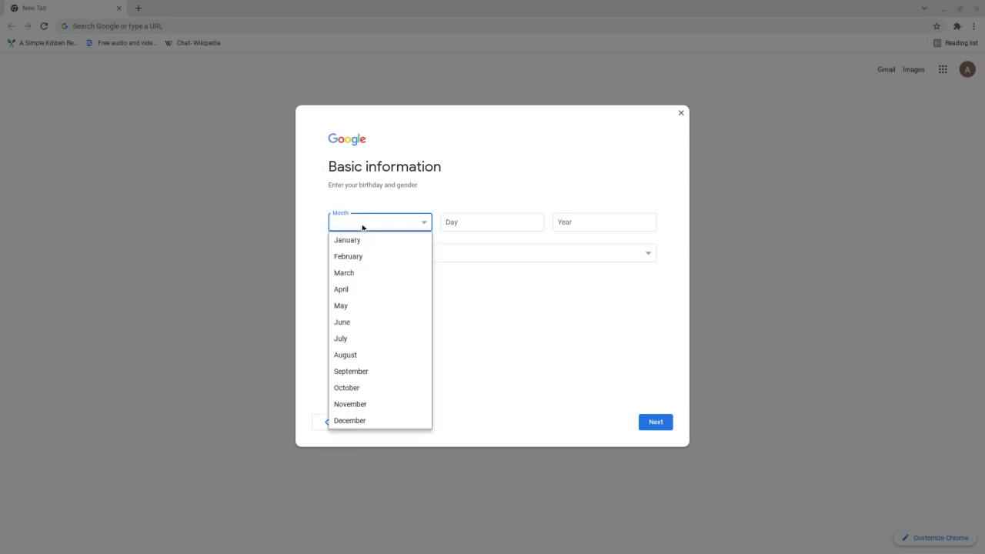
{"action": "left_click", "coordinate": [358, 240]}
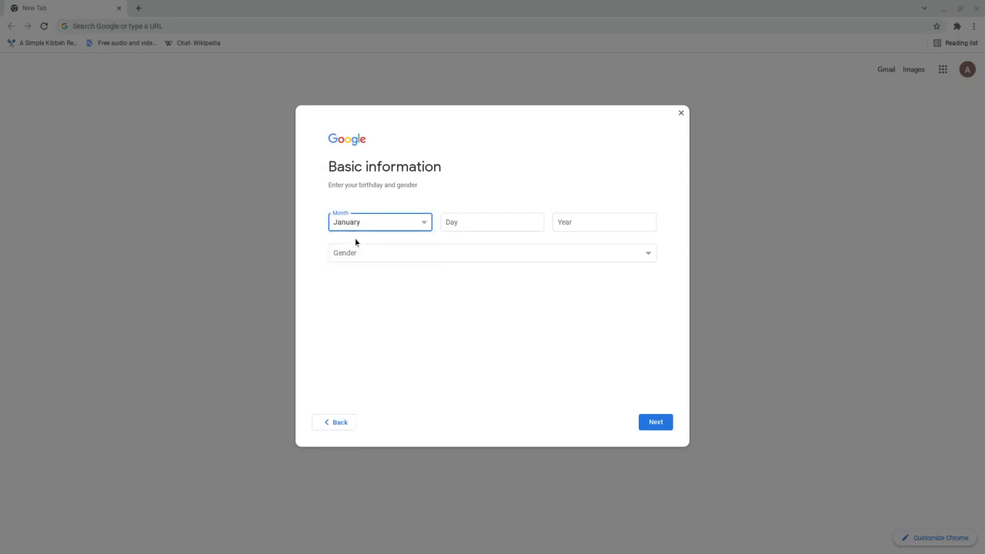
{"action": "left_click", "coordinate": [521, 222]}
{"action": "type", "text": "1"}
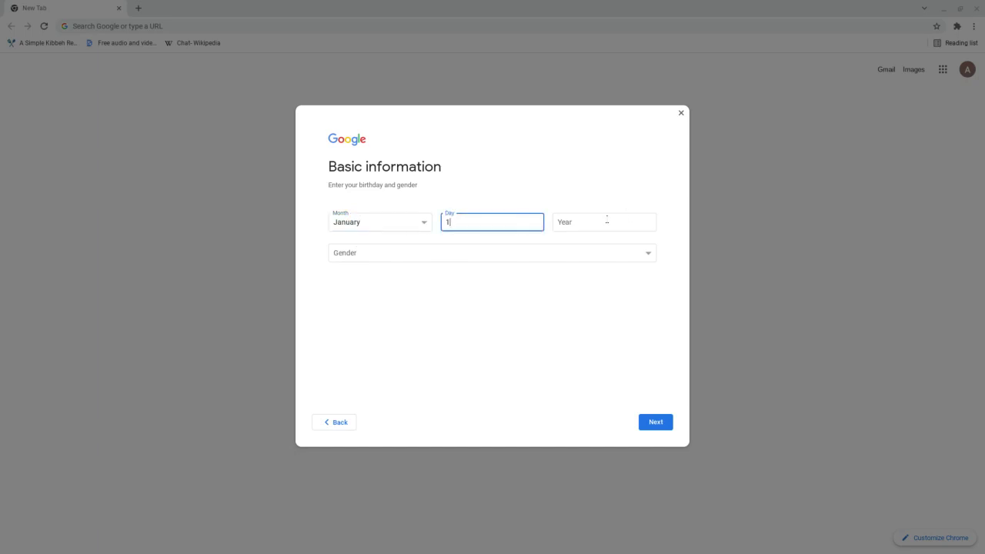
{"action": "left_click", "coordinate": [607, 222]}
{"action": "type", "text": "198"}
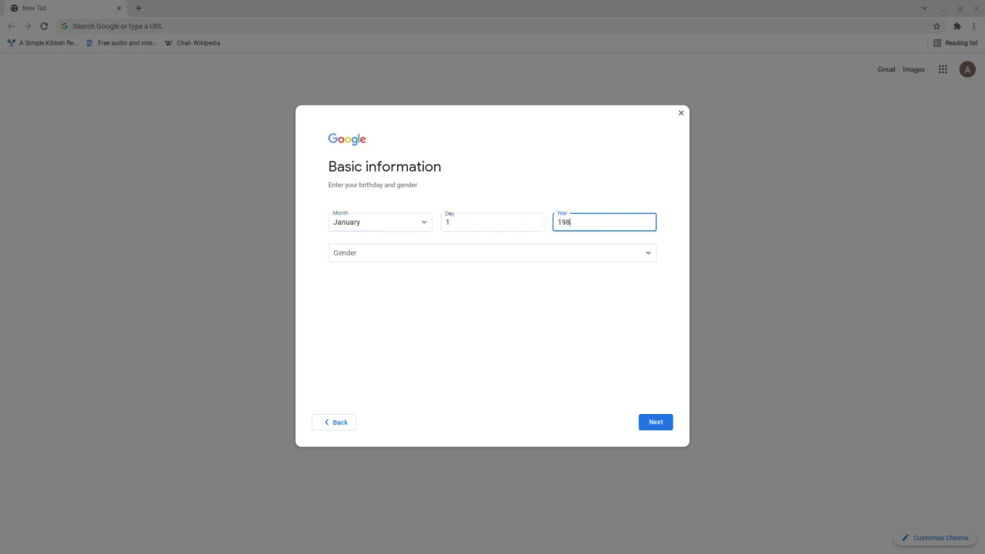
{"action": "type", "text": "0"}
{"action": "left_click", "coordinate": [471, 253]}
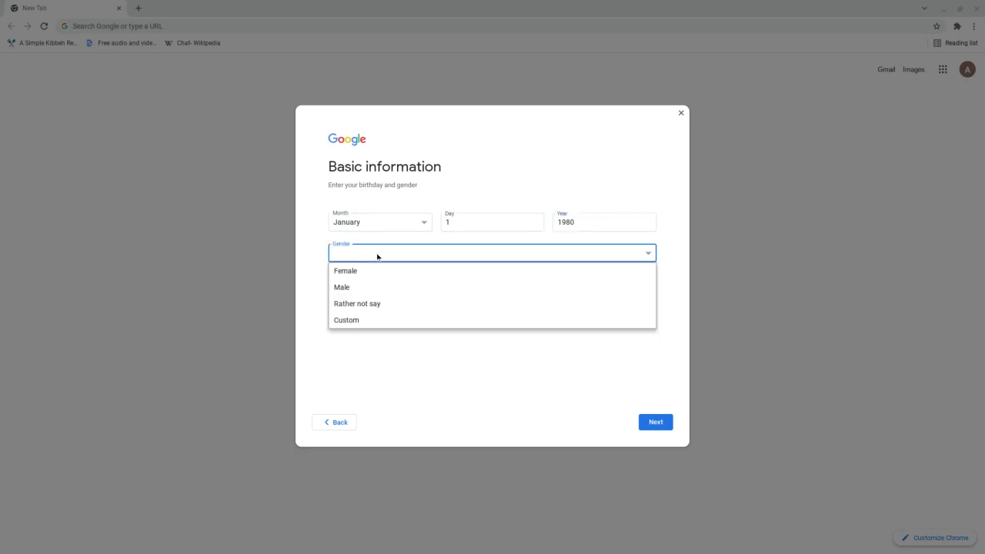
{"action": "left_click", "coordinate": [358, 304]}
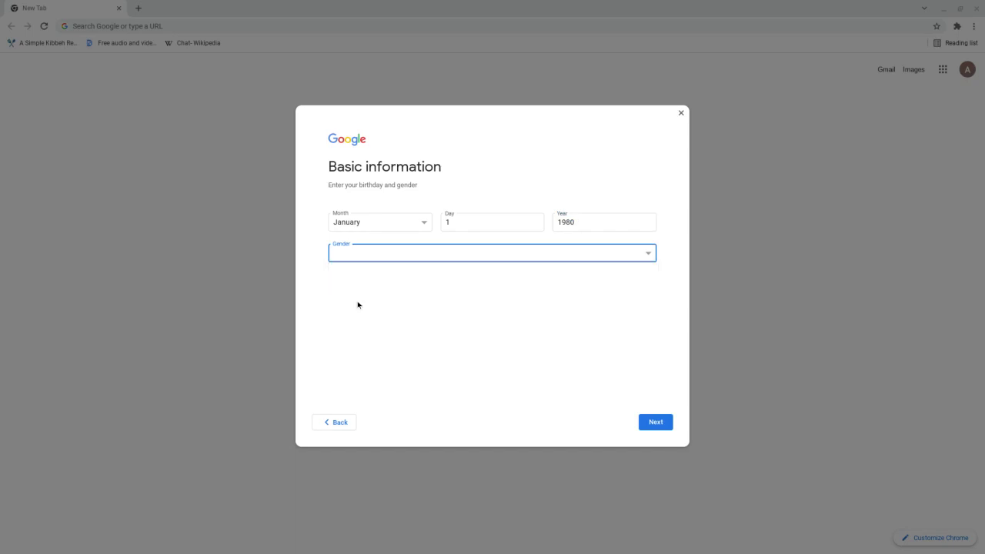
{"action": "left_click", "coordinate": [651, 431]}
Step: Submit the basic information and select the first suggested Gmail address
{"action": "left_click", "coordinate": [653, 430]}
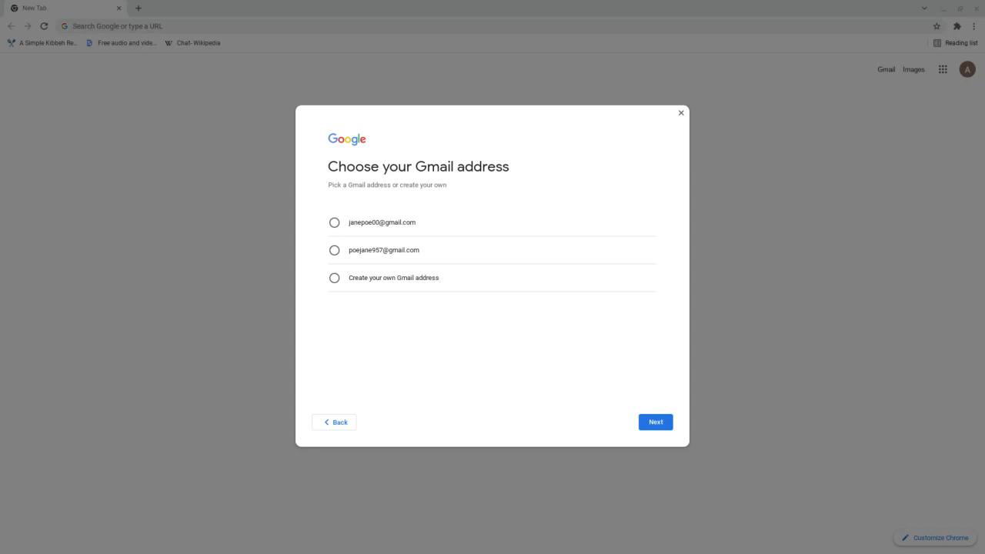
{"action": "left_click", "coordinate": [336, 225]}
Step: Confirm the chosen address, then enter and submit the account password with Show password toggled
{"action": "left_click", "coordinate": [656, 416]}
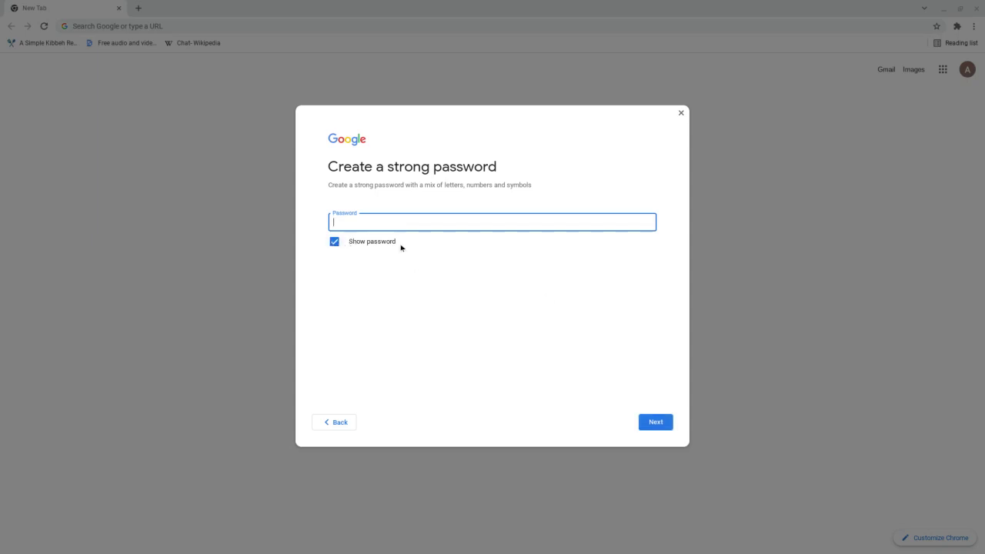
{"action": "left_click", "coordinate": [335, 245]}
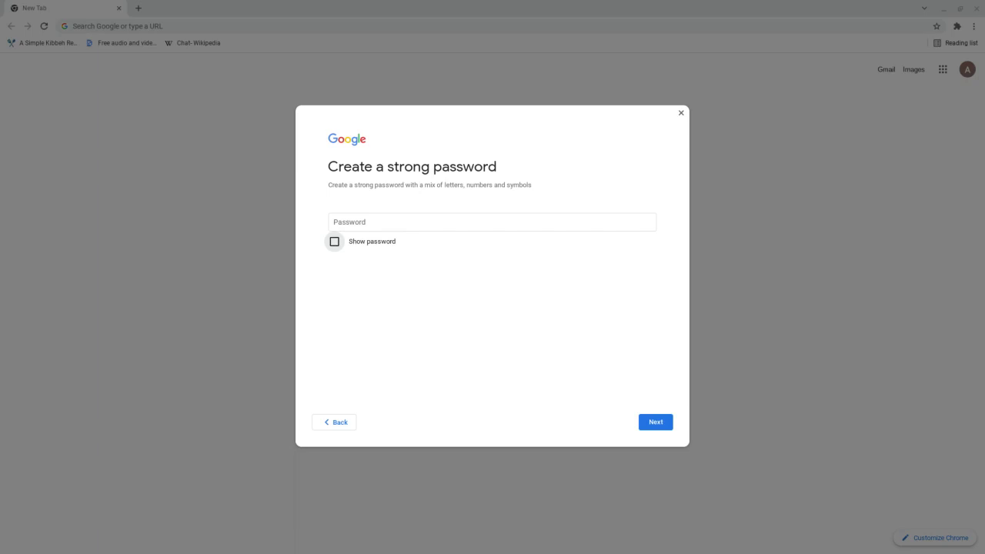
{"action": "left_click", "coordinate": [334, 244]}
{"action": "left_click", "coordinate": [334, 242]}
{"action": "left_click", "coordinate": [357, 223]}
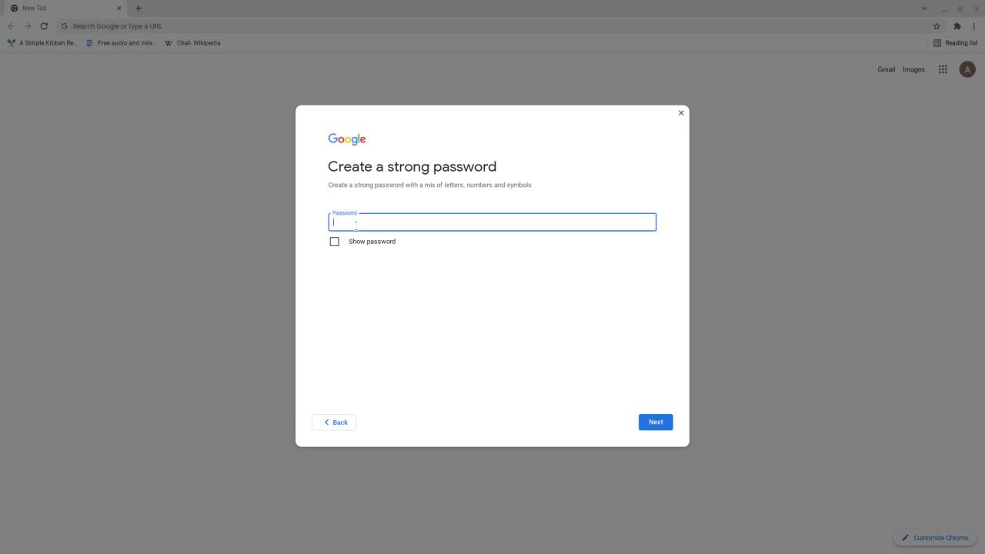
{"action": "left_click", "coordinate": [656, 423]}
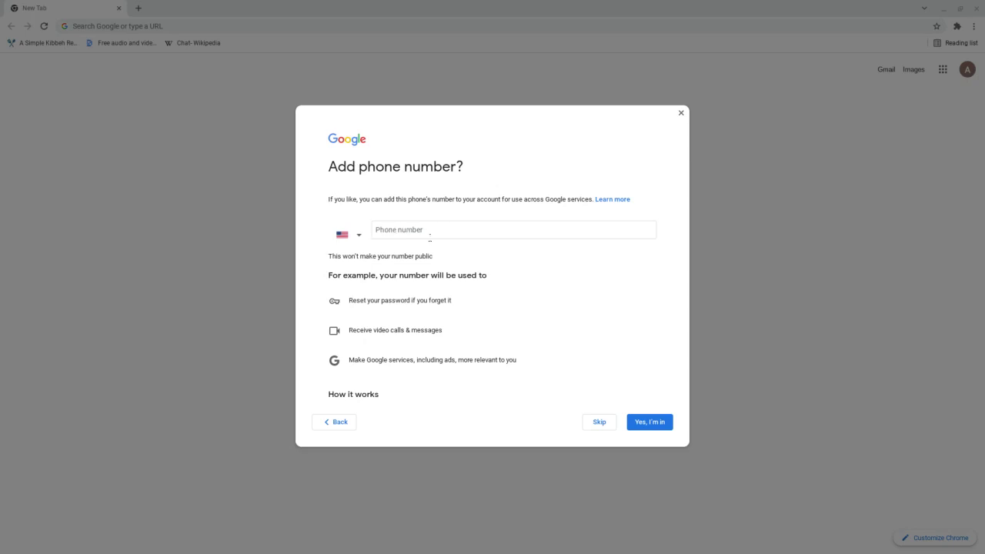
Step: Skip the phone number step, leaving the country code unchanged
{"action": "left_click", "coordinate": [358, 238]}
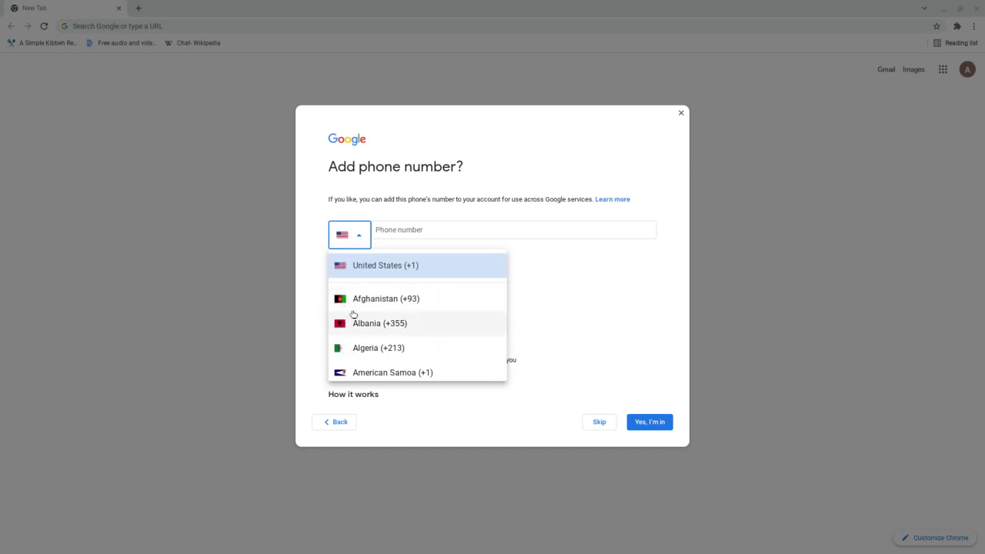
{"action": "left_click", "coordinate": [602, 277]}
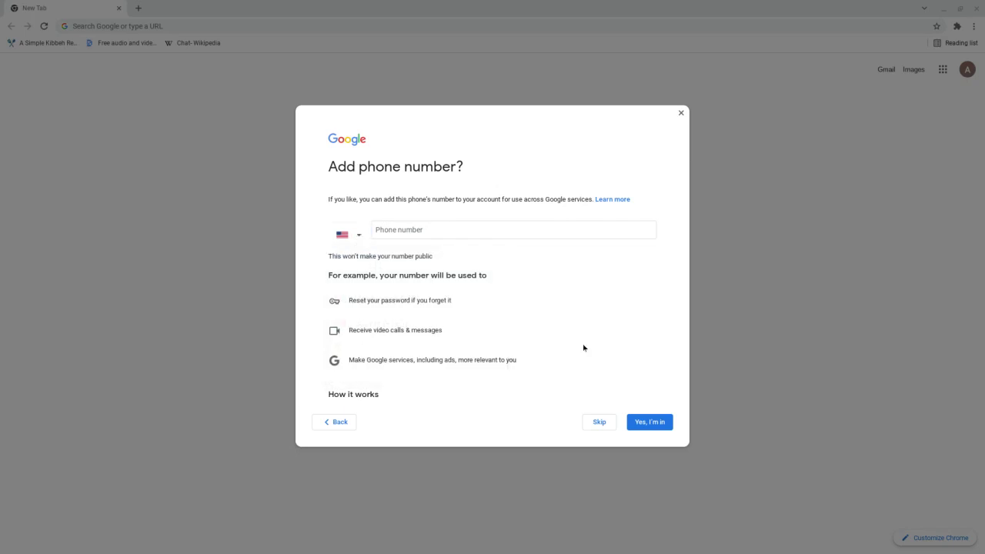
{"action": "left_click", "coordinate": [599, 423]}
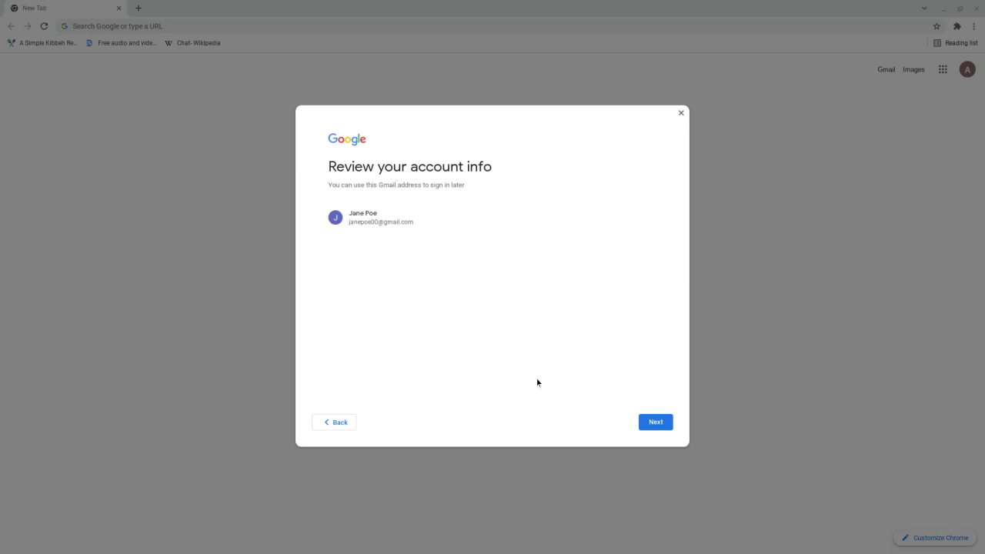
Step: Continue past the account review and expand More options in the privacy terms
{"action": "left_click", "coordinate": [667, 428]}
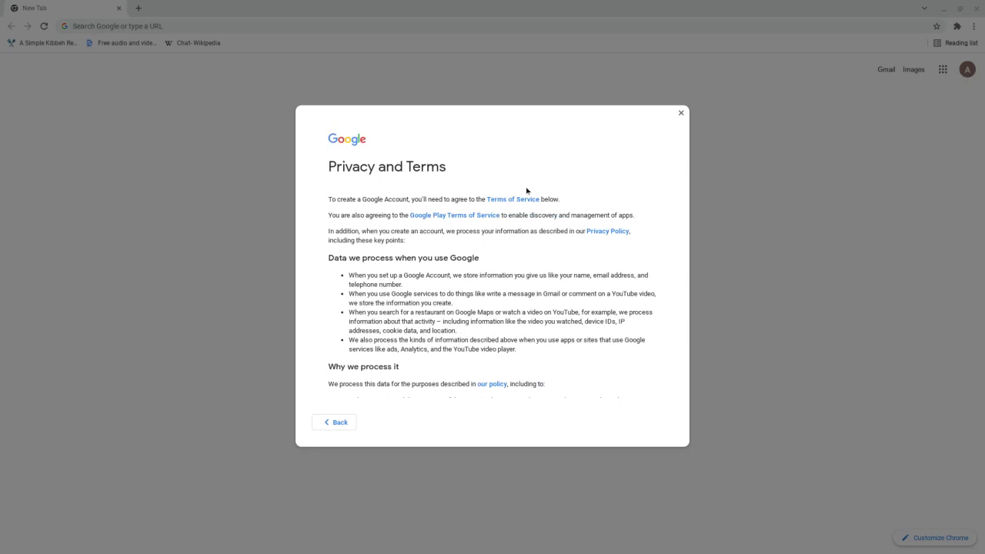
{"action": "scroll", "coordinate": [526, 191], "scroll_direction": "down", "scroll_amount": 2}
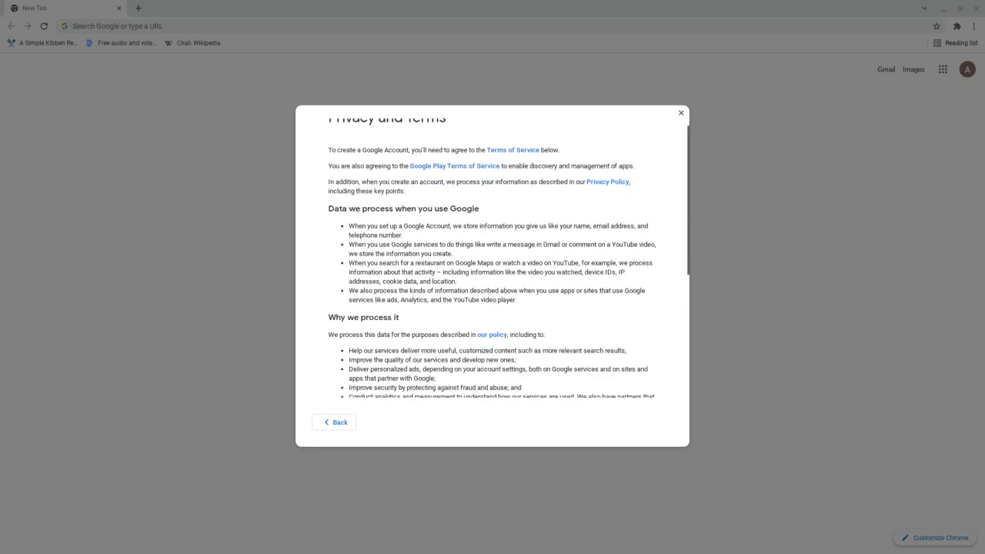
{"action": "scroll", "coordinate": [526, 191], "scroll_direction": "down", "scroll_amount": 1}
{"action": "scroll", "coordinate": [493, 258], "scroll_direction": "down", "scroll_amount": 2}
{"action": "scroll", "coordinate": [492, 258], "scroll_direction": "down", "scroll_amount": 1}
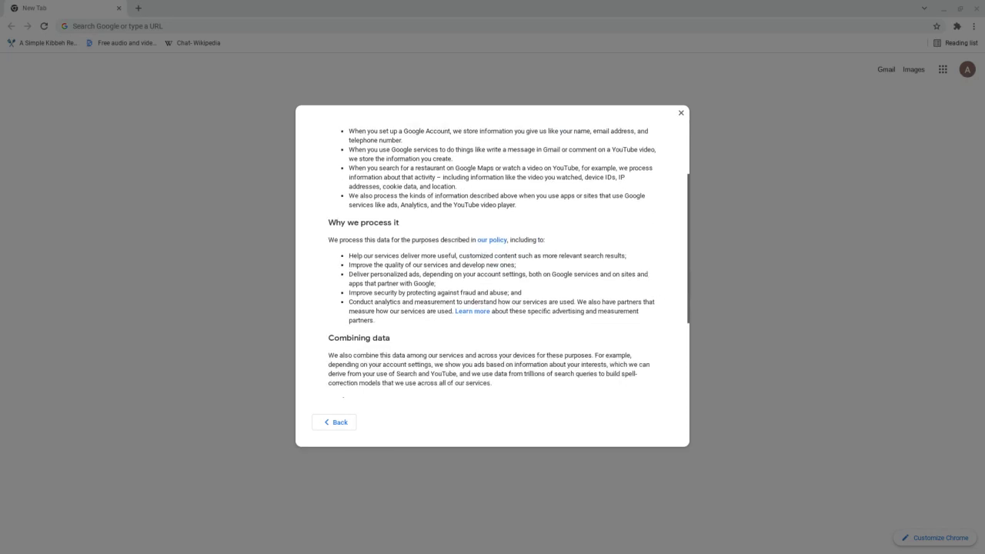
{"action": "scroll", "coordinate": [493, 258], "scroll_direction": "down", "scroll_amount": 2}
{"action": "scroll", "coordinate": [492, 258], "scroll_direction": "down", "scroll_amount": 1}
{"action": "scroll", "coordinate": [493, 258], "scroll_direction": "down", "scroll_amount": 2}
{"action": "scroll", "coordinate": [493, 257], "scroll_direction": "down", "scroll_amount": 1}
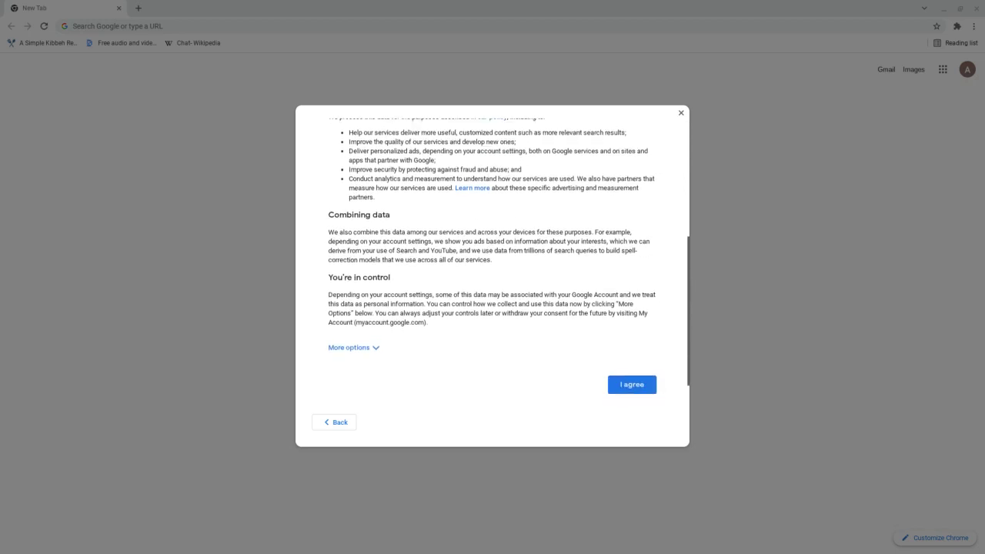
{"action": "scroll", "coordinate": [493, 258], "scroll_direction": "down", "scroll_amount": 1}
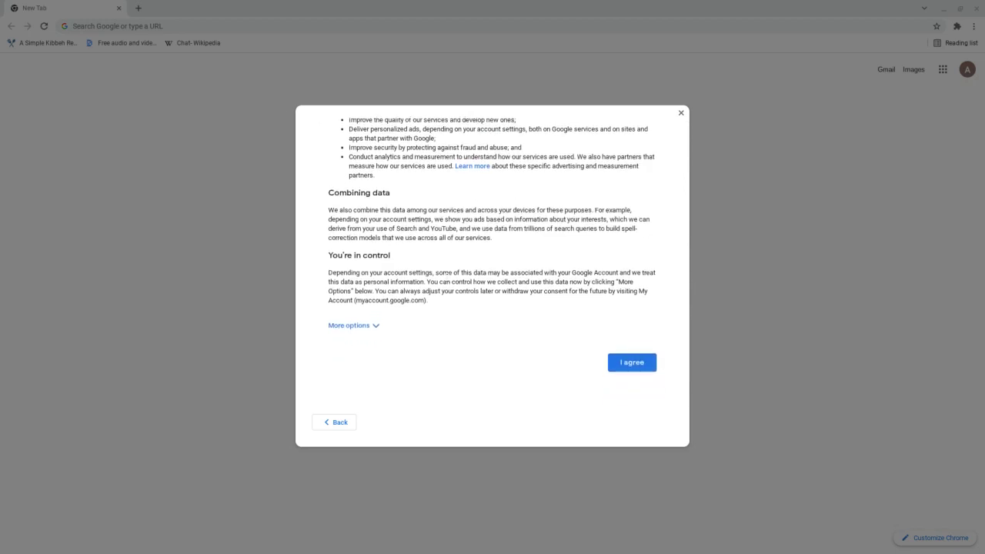
{"action": "left_click", "coordinate": [376, 326]}
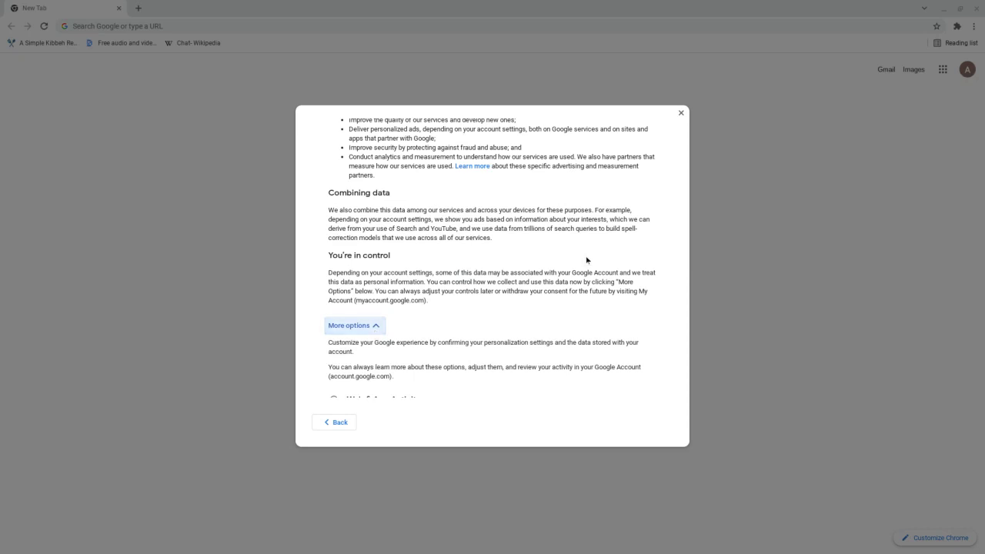
Step: Enable 'Send me occasional reminders' about these settings and agree to the terms
{"action": "scroll", "coordinate": [587, 260], "scroll_direction": "down", "scroll_amount": 2}
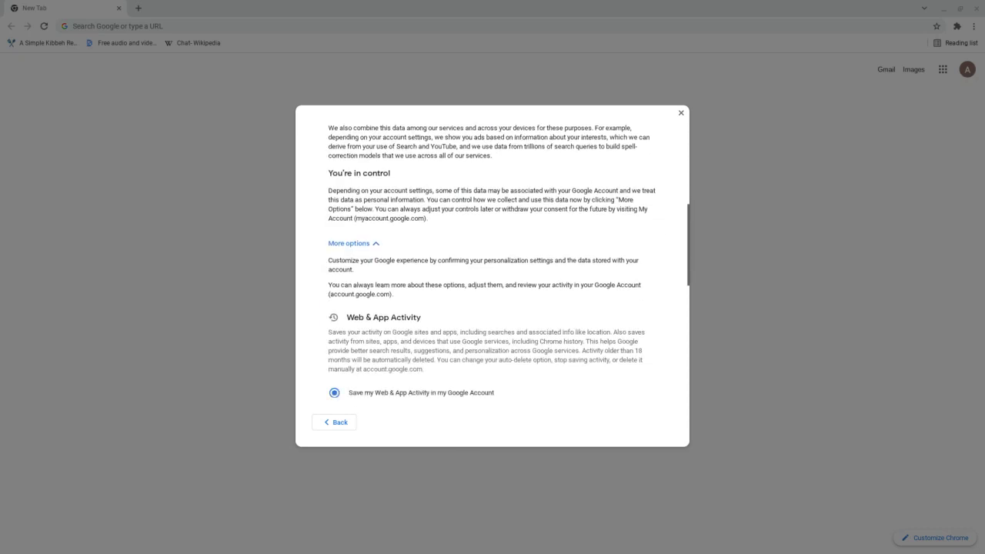
{"action": "scroll", "coordinate": [492, 261], "scroll_direction": "down", "scroll_amount": 1}
{"action": "scroll", "coordinate": [493, 262], "scroll_direction": "down", "scroll_amount": 1}
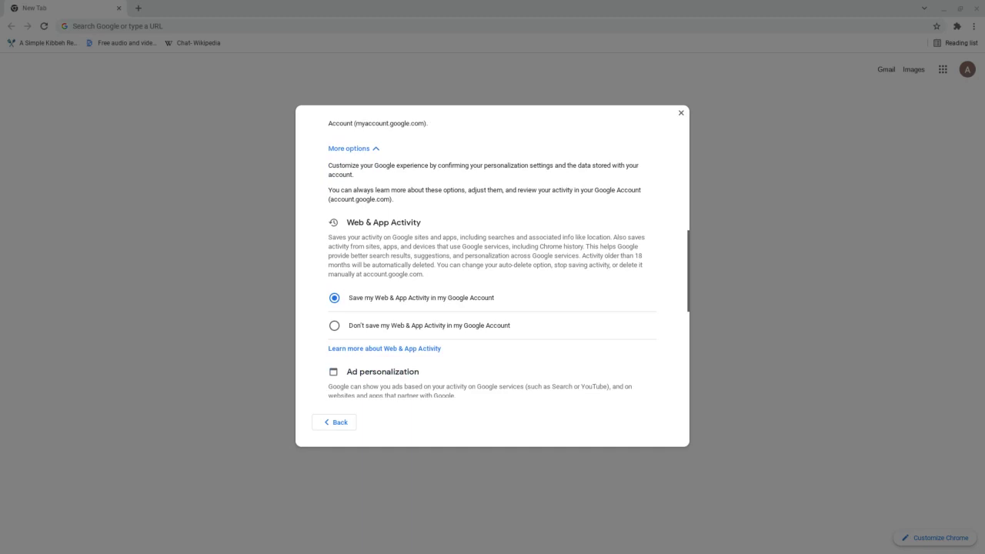
{"action": "scroll", "coordinate": [493, 261], "scroll_direction": "down", "scroll_amount": 1}
{"action": "scroll", "coordinate": [493, 262], "scroll_direction": "down", "scroll_amount": 1}
{"action": "scroll", "coordinate": [492, 261], "scroll_direction": "down", "scroll_amount": 1}
{"action": "scroll", "coordinate": [492, 262], "scroll_direction": "down", "scroll_amount": 1}
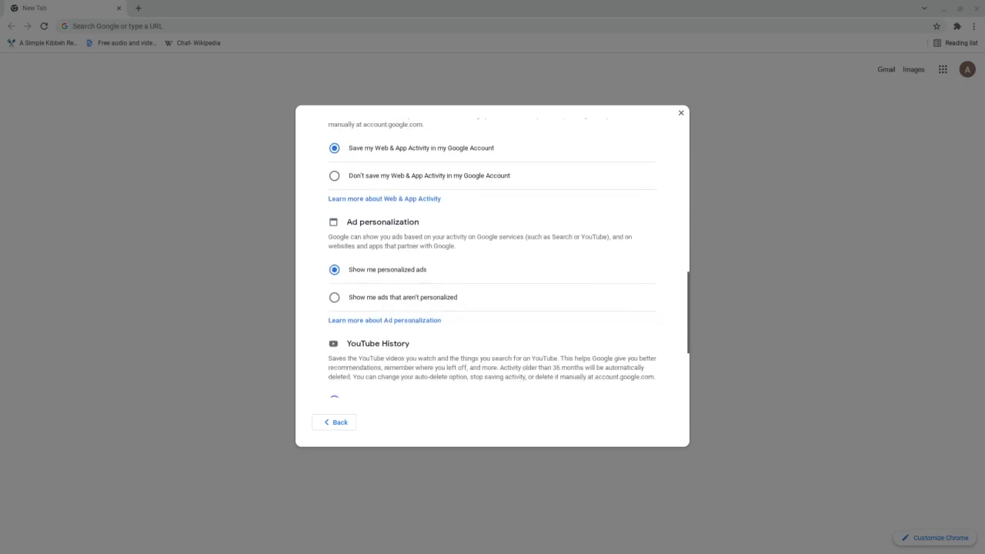
{"action": "scroll", "coordinate": [492, 262], "scroll_direction": "down", "scroll_amount": 1}
{"action": "scroll", "coordinate": [492, 262], "scroll_direction": "down", "scroll_amount": 1}
{"action": "scroll", "coordinate": [492, 262], "scroll_direction": "down", "scroll_amount": 1}
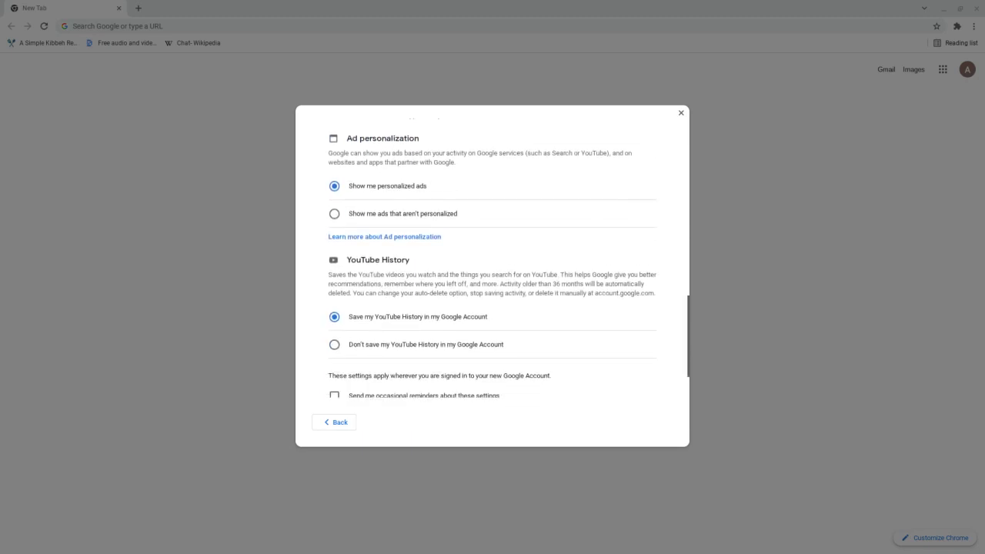
{"action": "scroll", "coordinate": [492, 262], "scroll_direction": "down", "scroll_amount": 1}
{"action": "scroll", "coordinate": [493, 262], "scroll_direction": "down", "scroll_amount": 1}
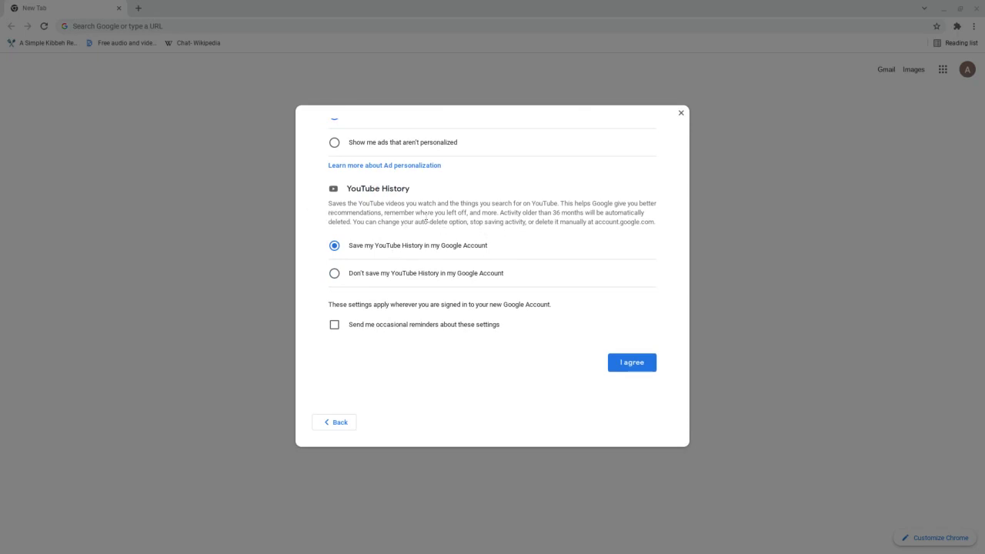
{"action": "left_click", "coordinate": [335, 327]}
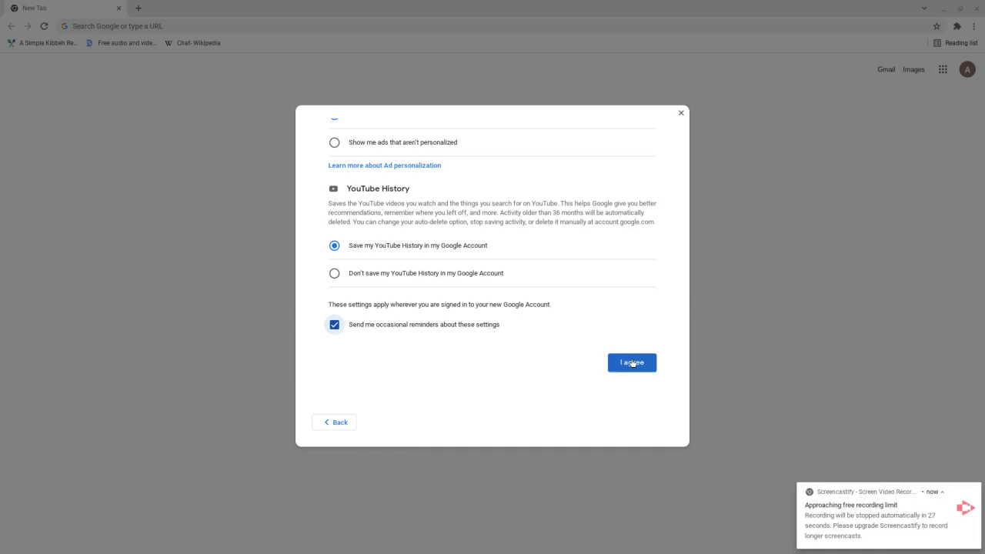
{"action": "left_click", "coordinate": [632, 363]}
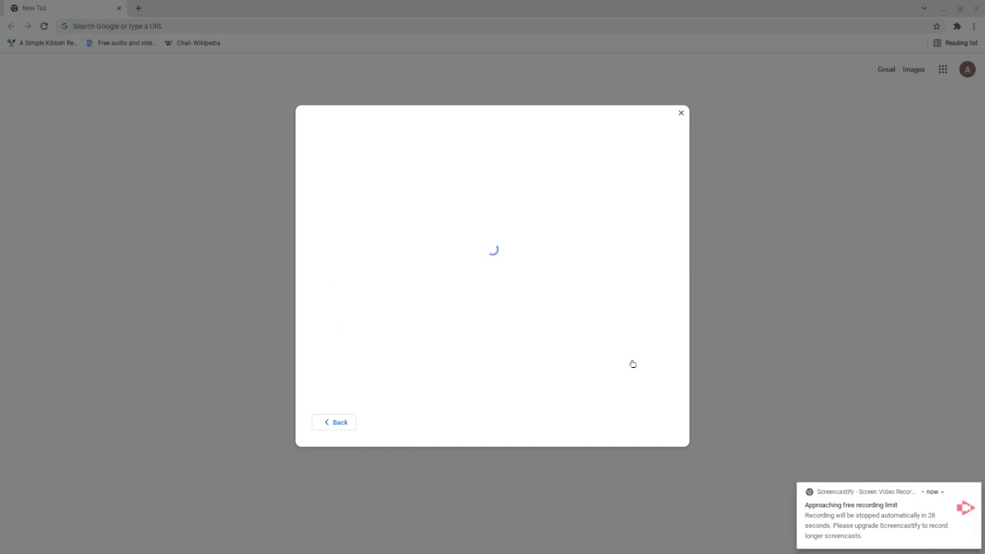